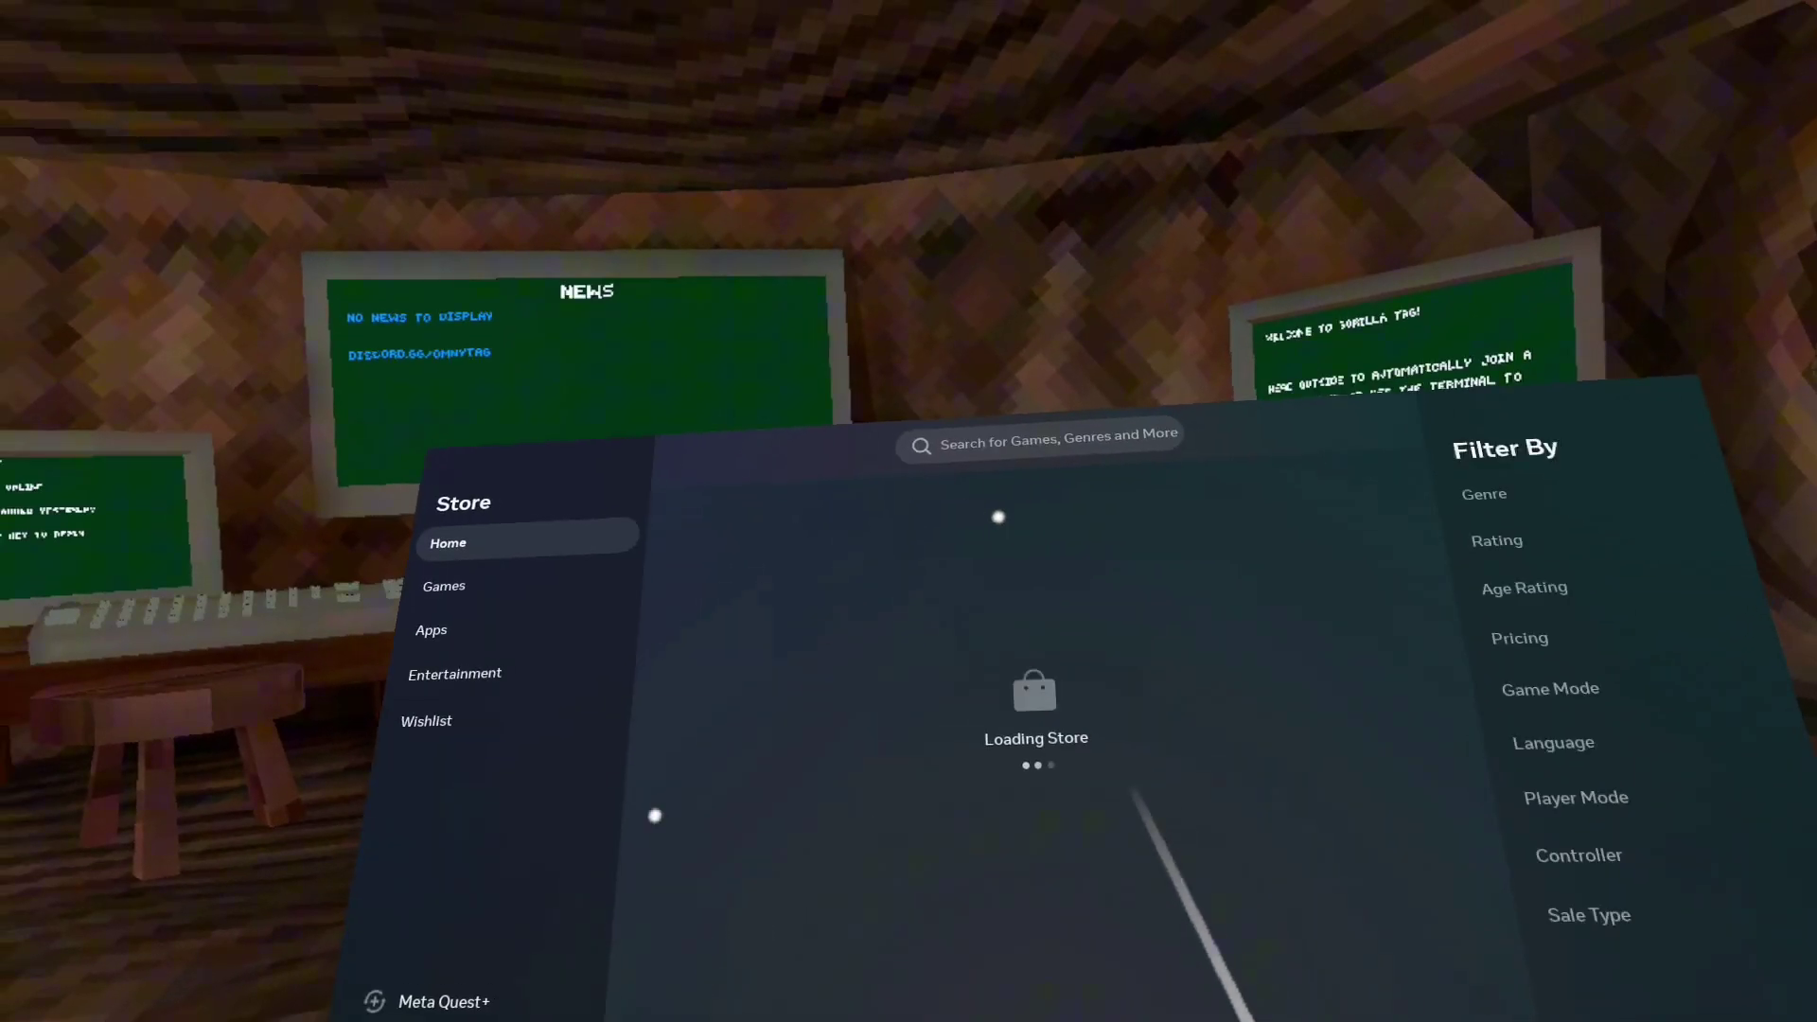
- Search the Store for 'bodus' to list the Bodus App Lab game
{"action": "left_click", "coordinate": [1293, 620]}
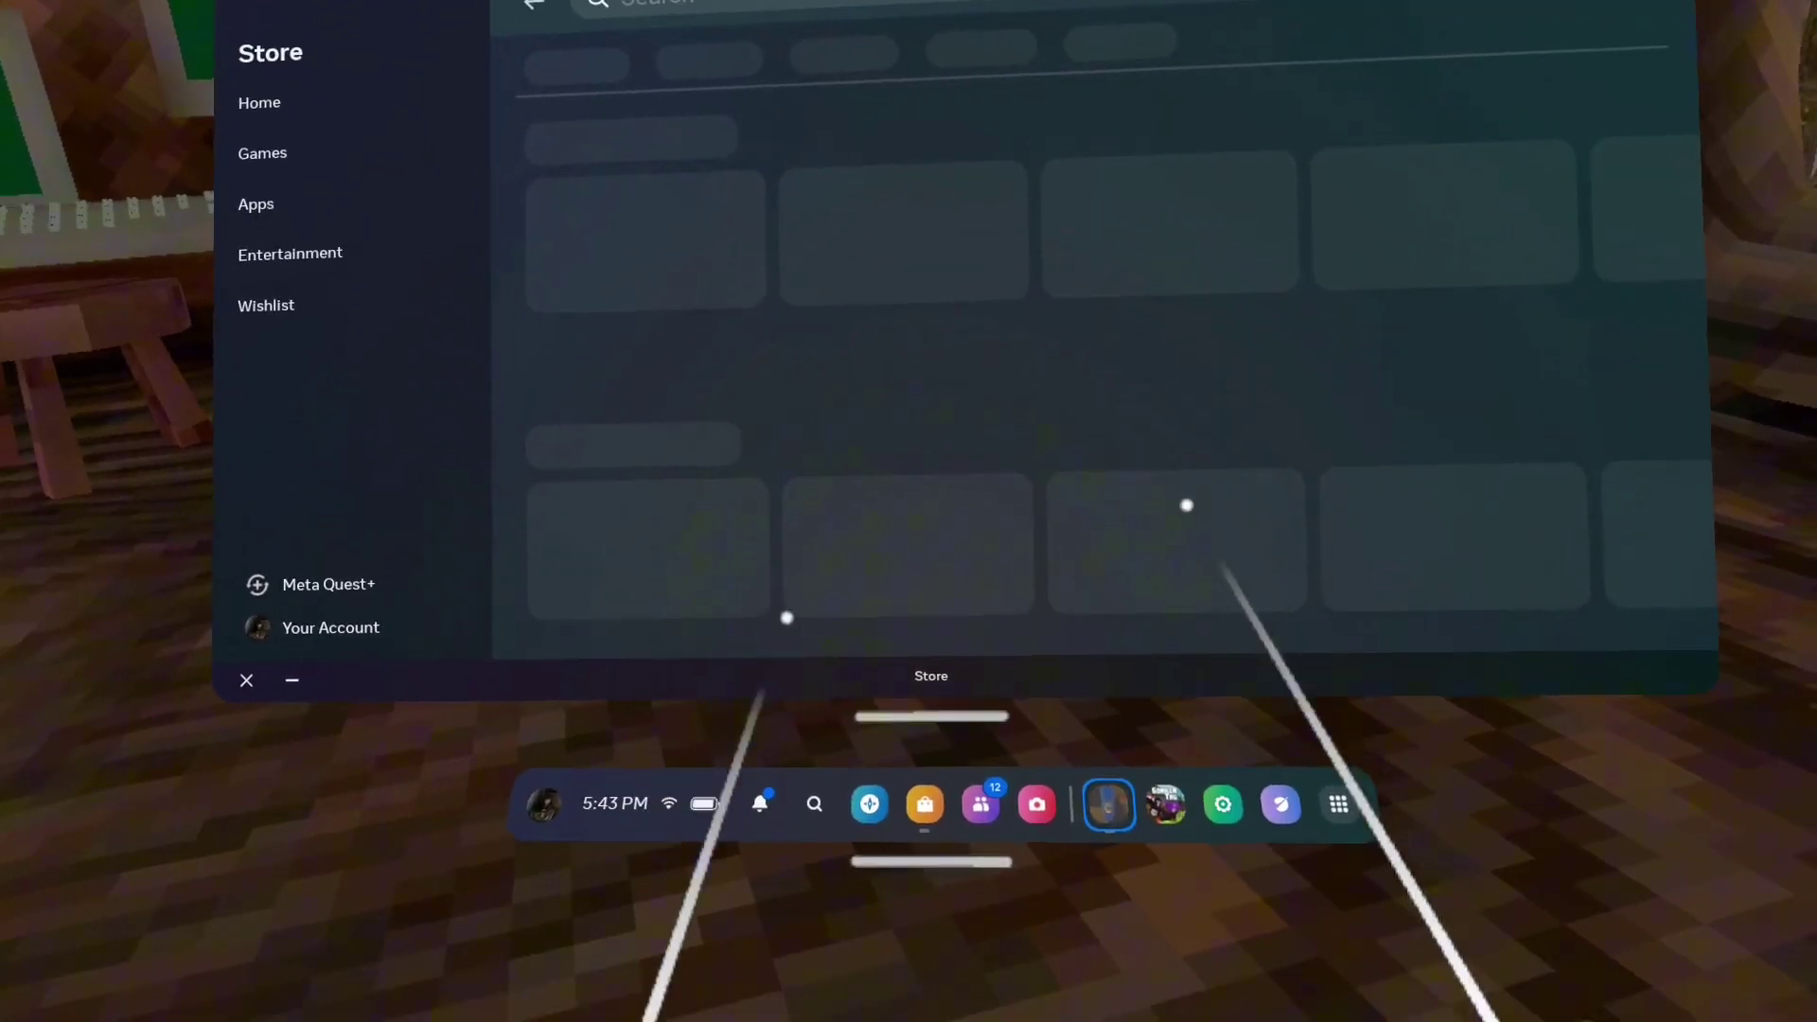
{"action": "left_click", "coordinate": [908, 229]}
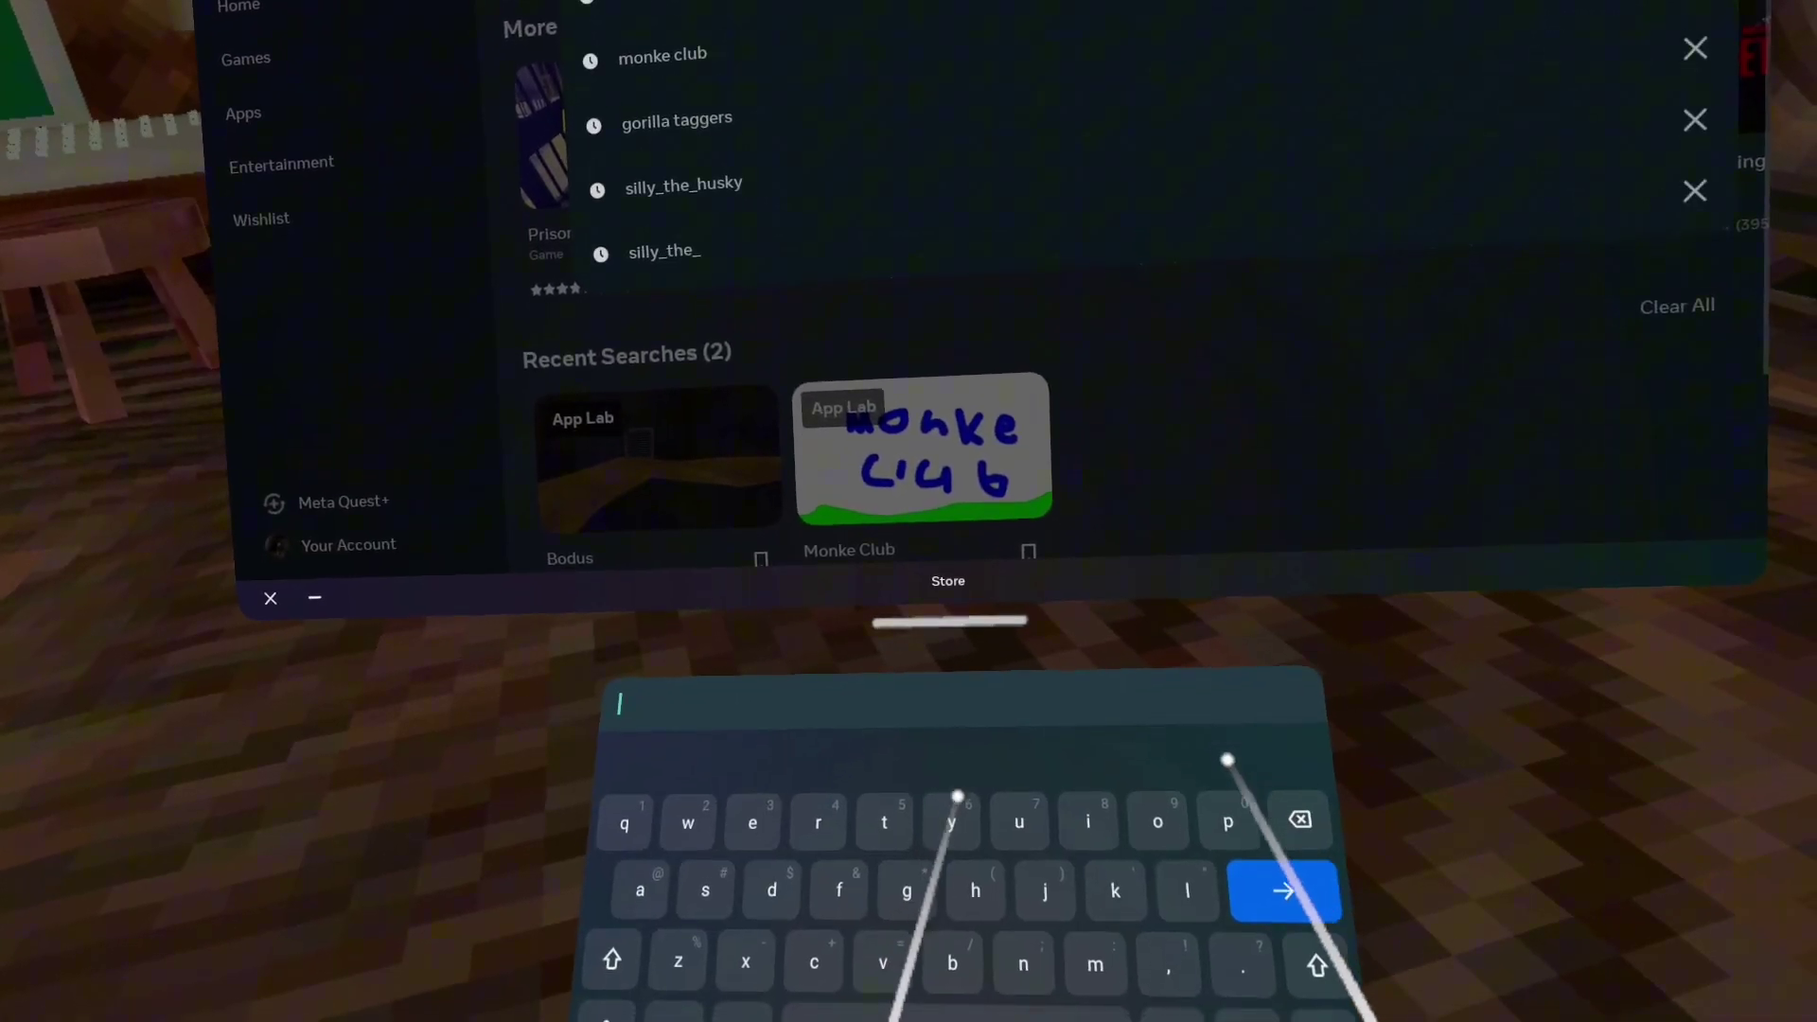
{"action": "type", "text": "bodus"}
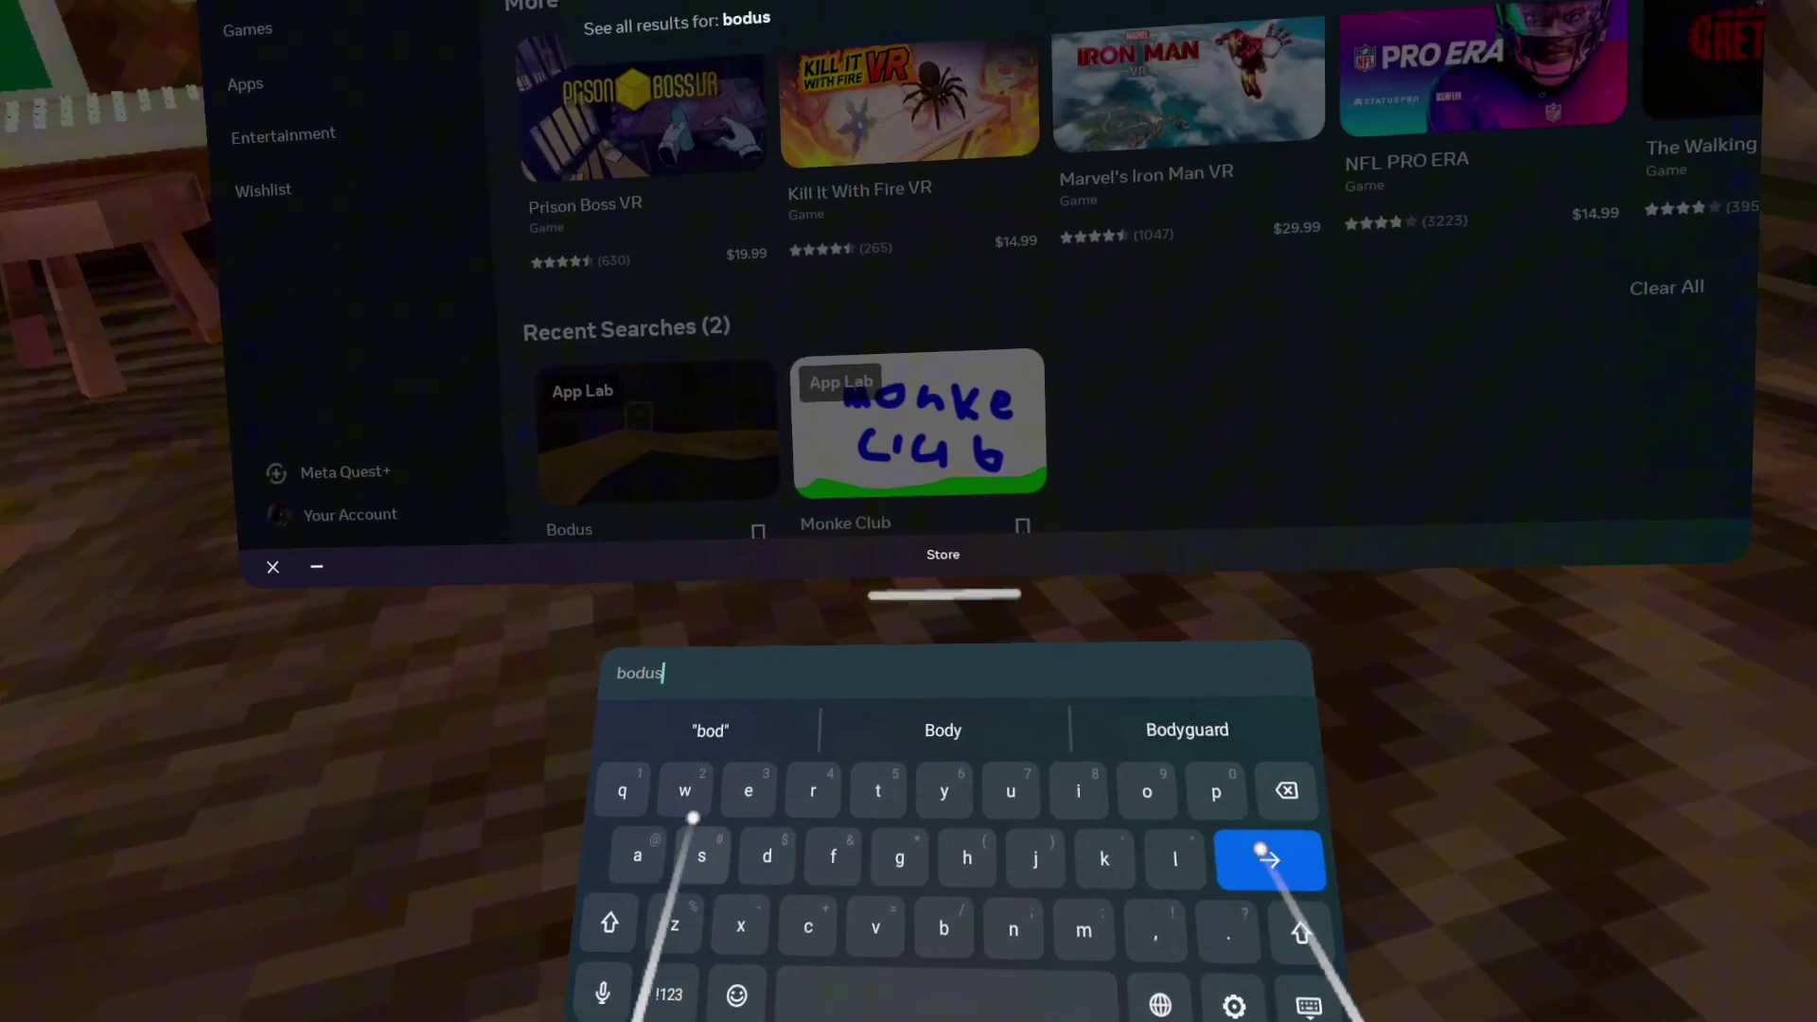
{"action": "key", "text": "Return"}
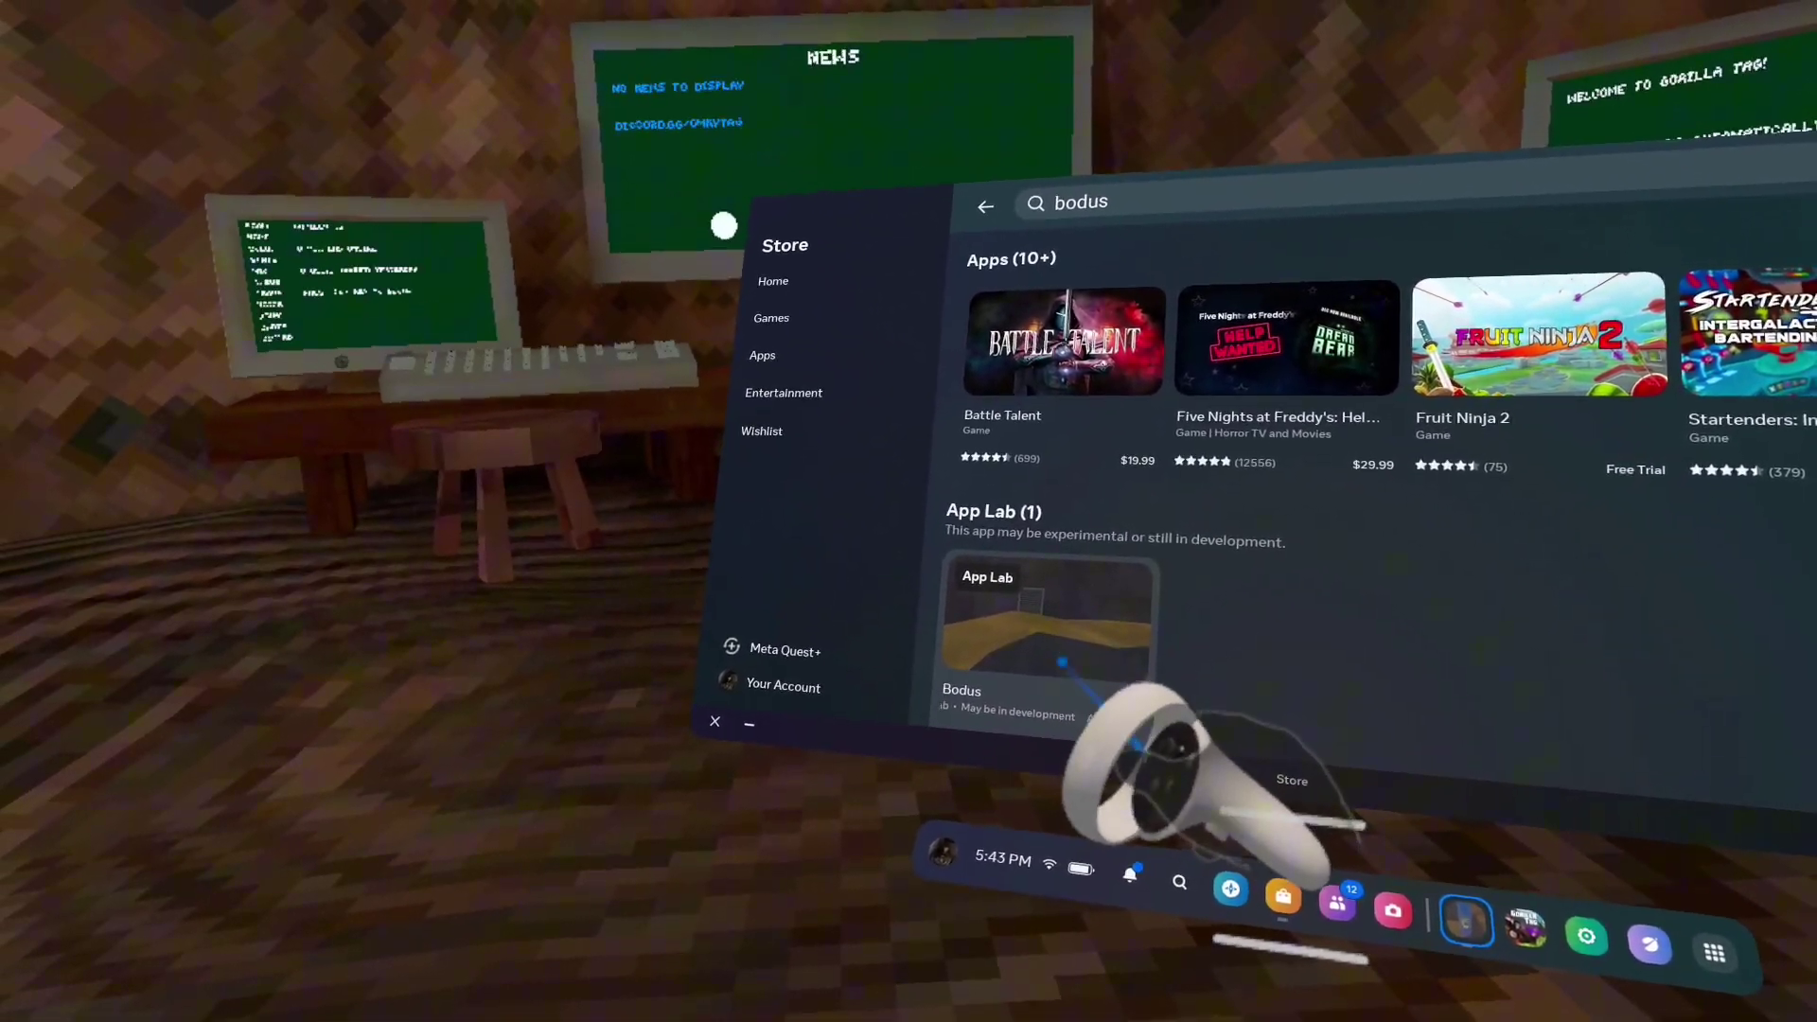
- Open the Bodus App Lab page and dismiss its App Lab warning
{"action": "left_click", "coordinate": [1062, 662]}
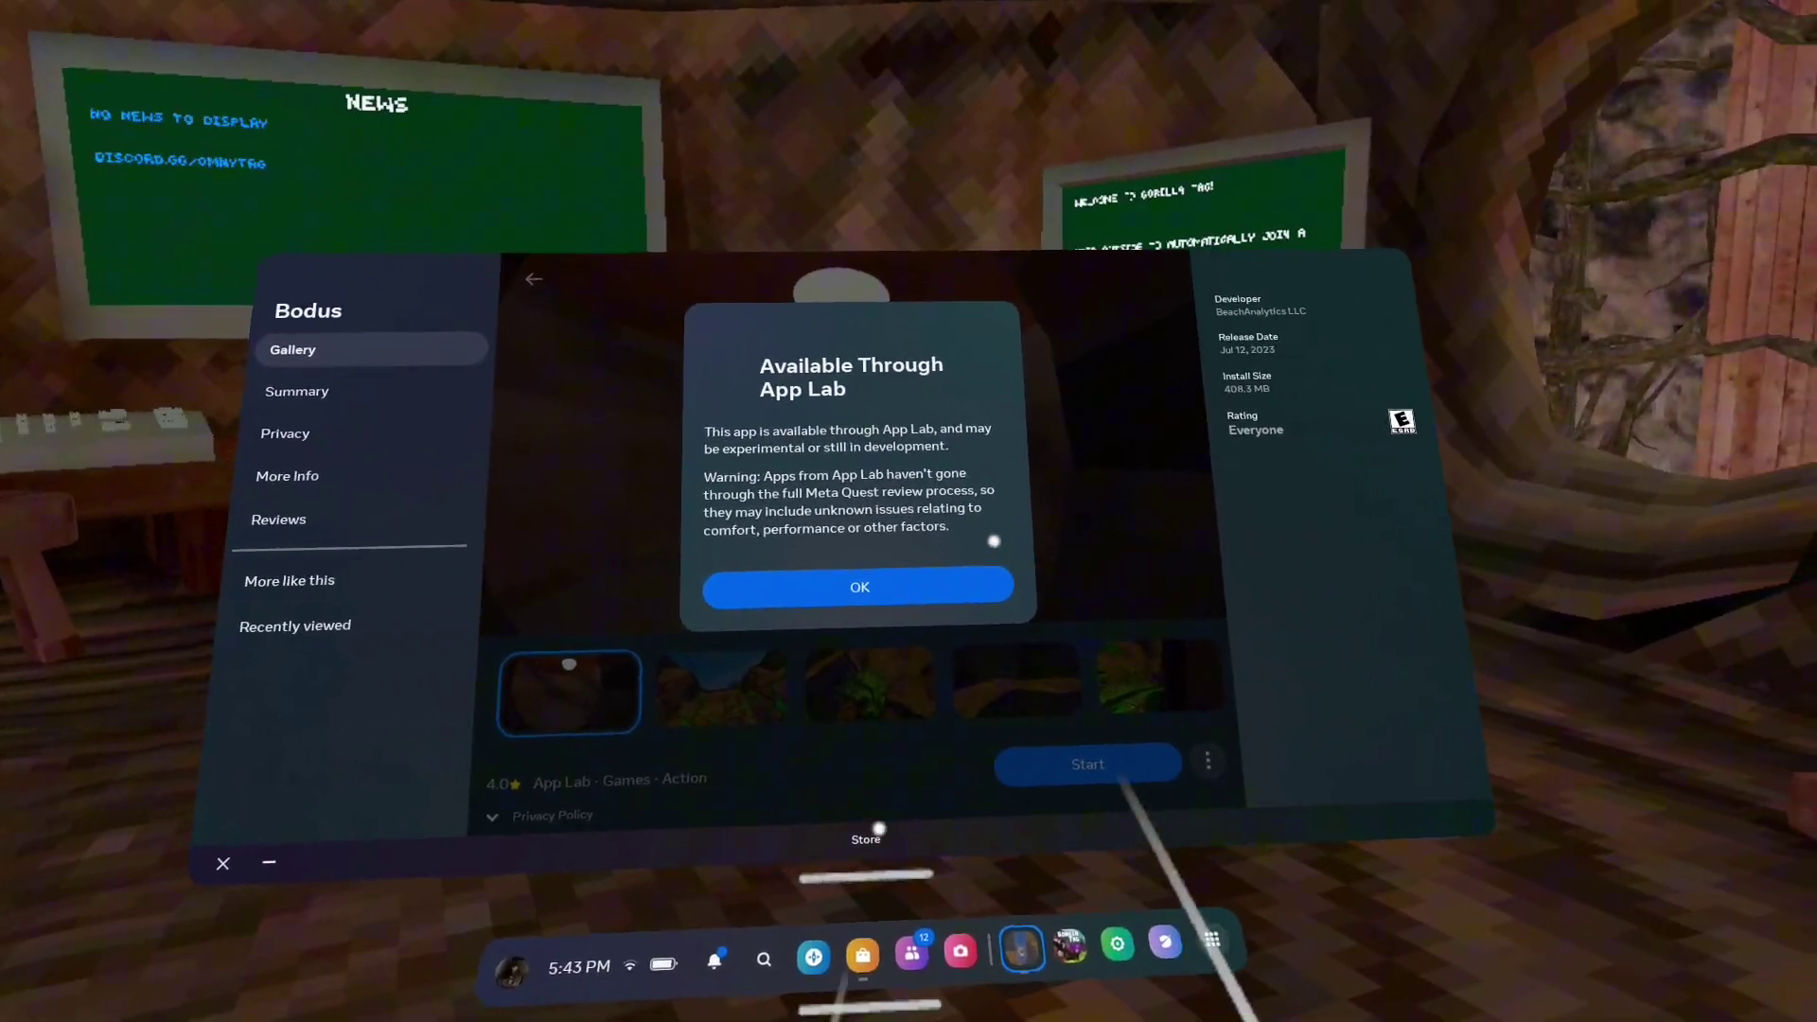
{"action": "left_click", "coordinate": [867, 585]}
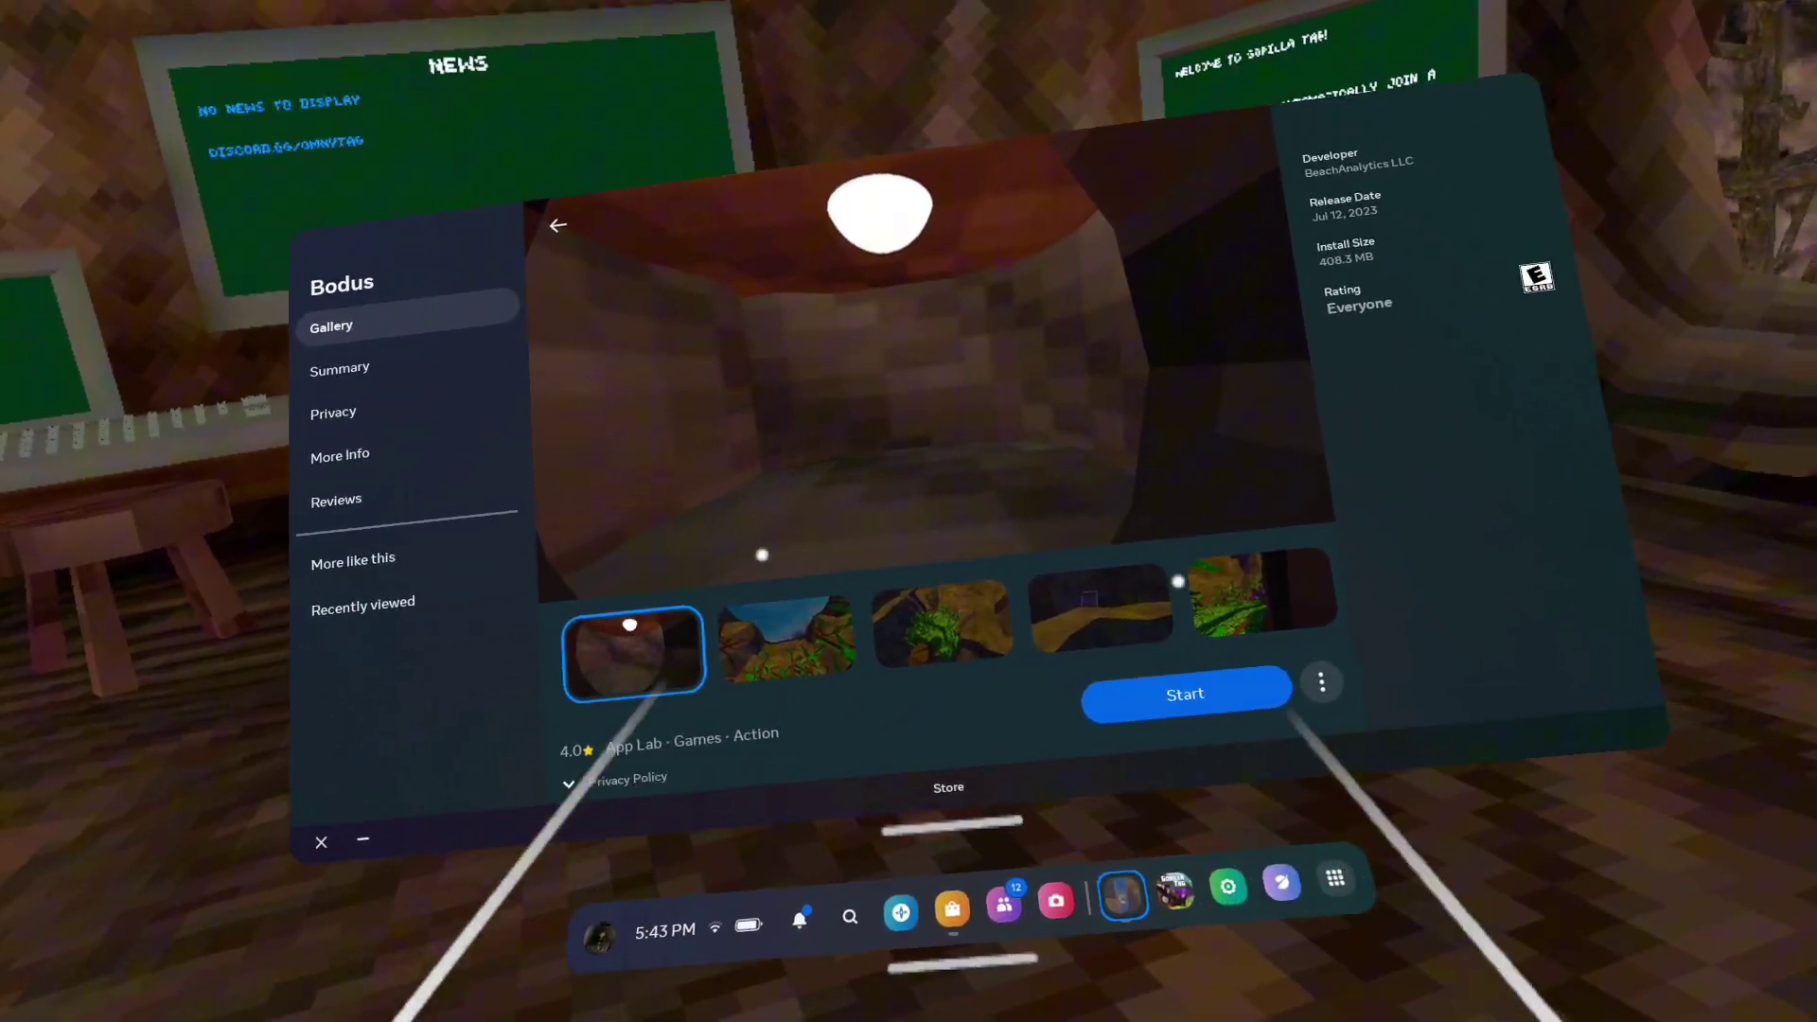
- Put the Store away to resume play in the Bodus lobby
{"action": "key", "text": "Escape"}
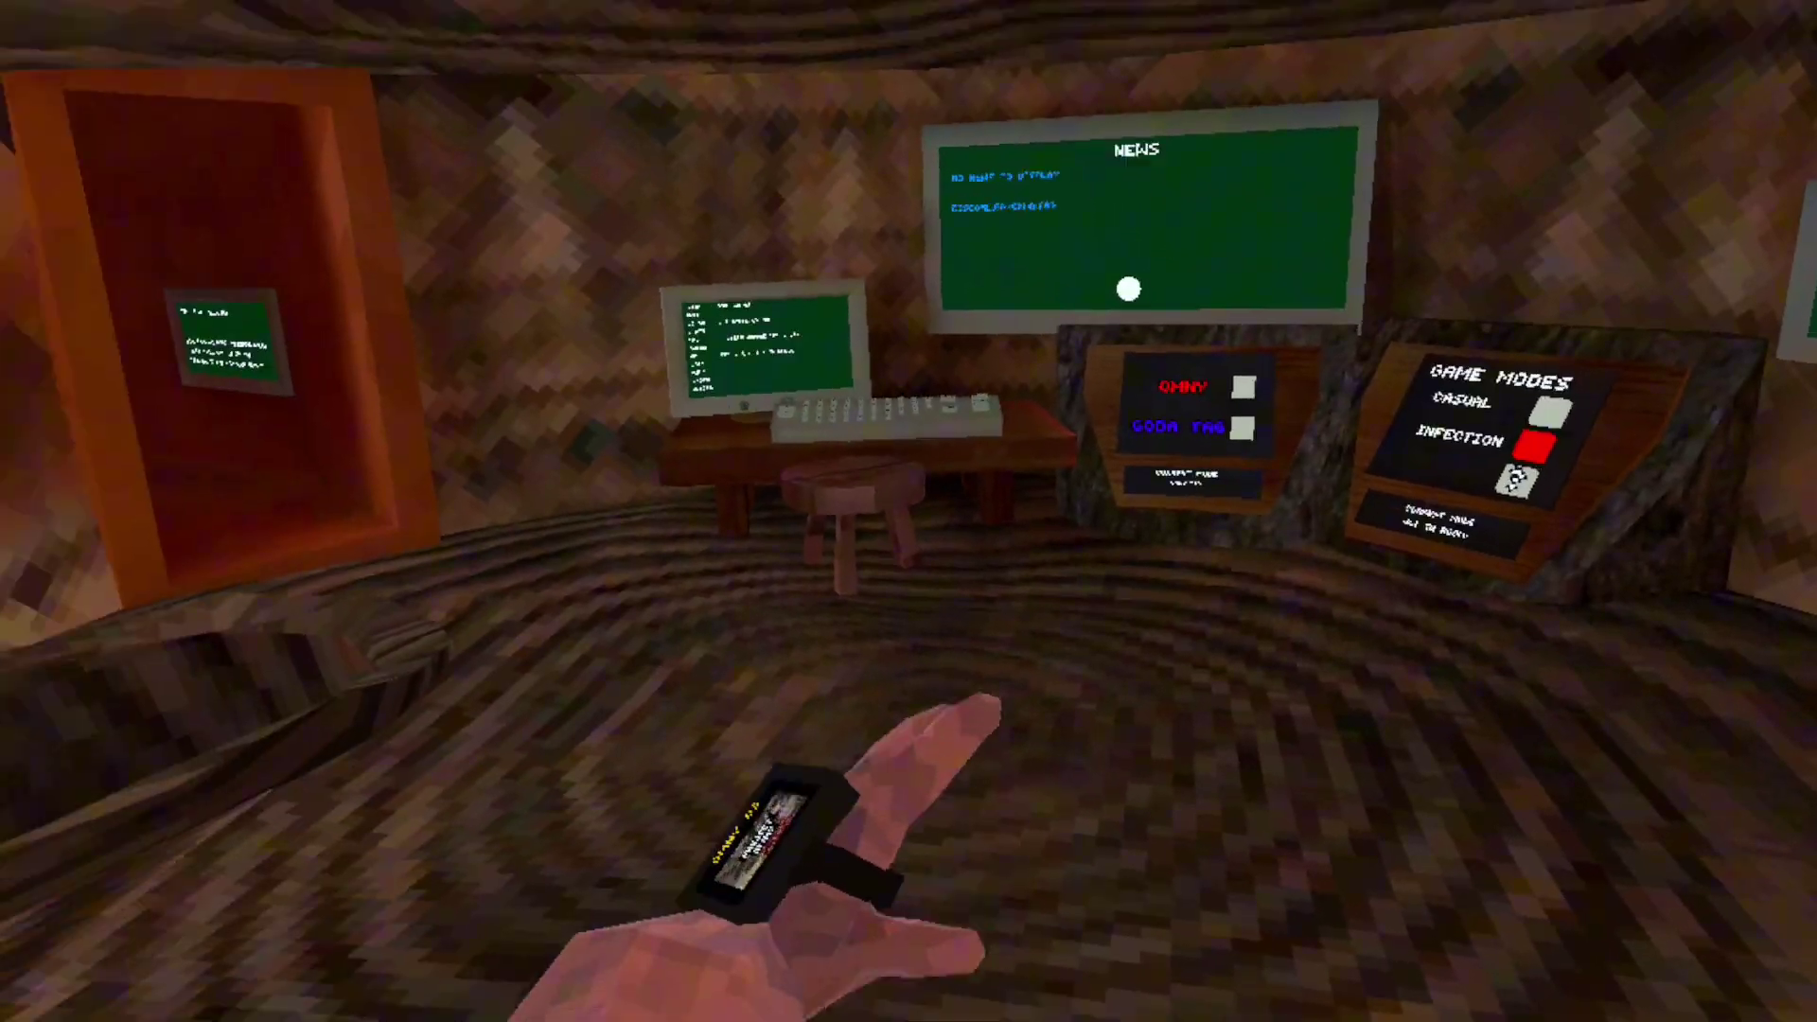